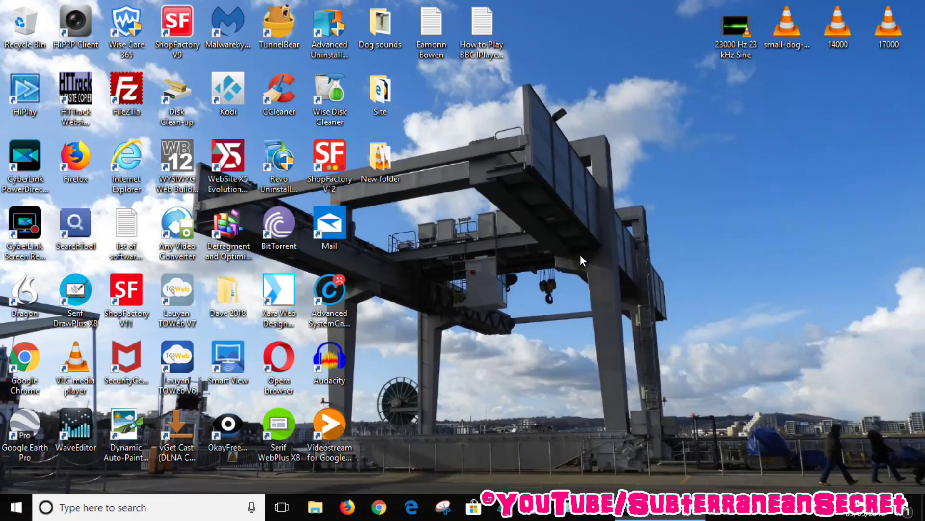
Step: Launch Chrome, open All 4 from the British TV bookmarks, accept cookies, and go to My4 sign-in
double_click(40, 361)
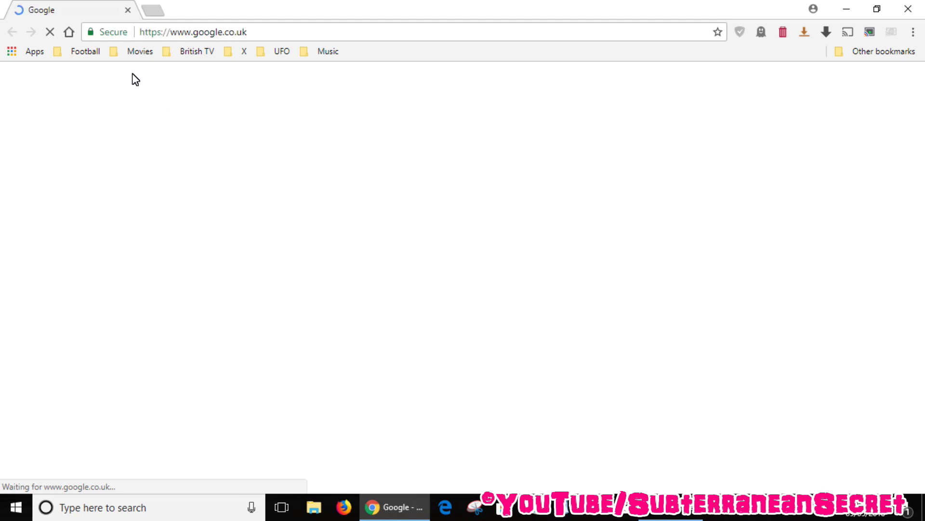
left_click(197, 51)
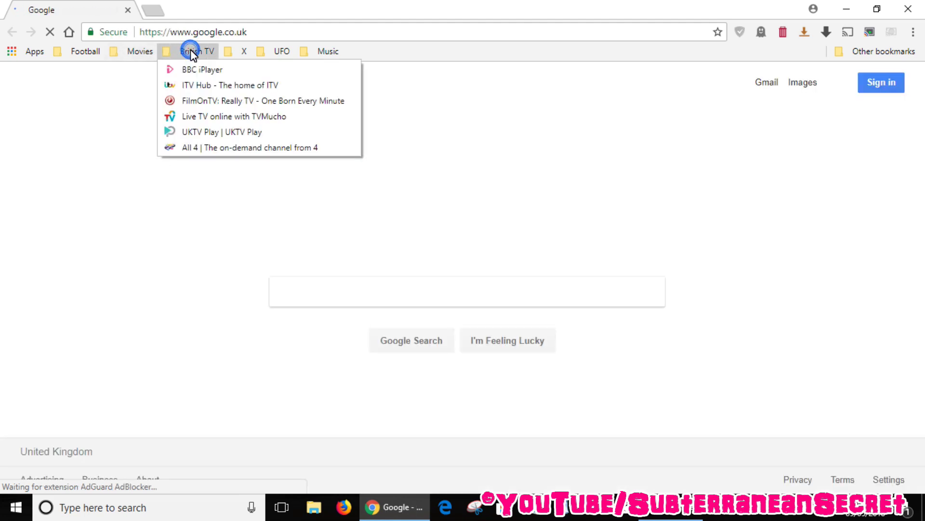
left_click(213, 147)
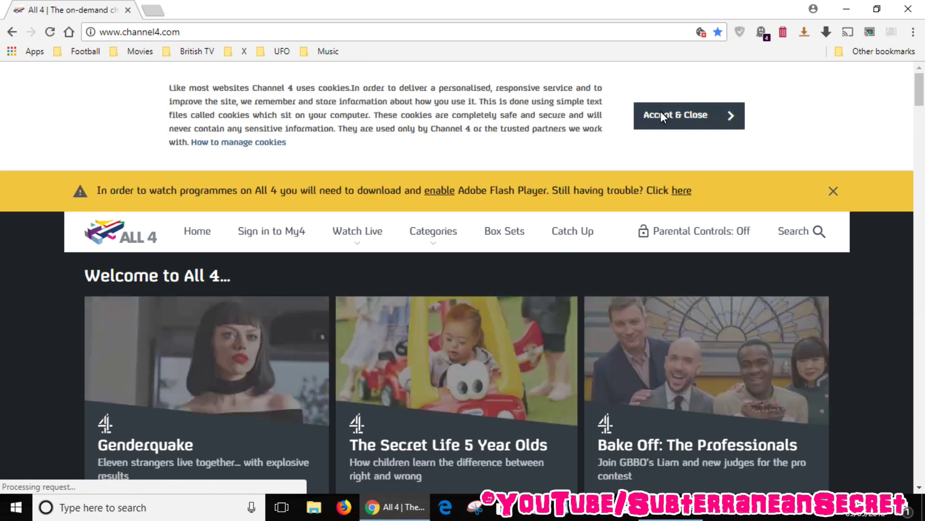
left_click(676, 114)
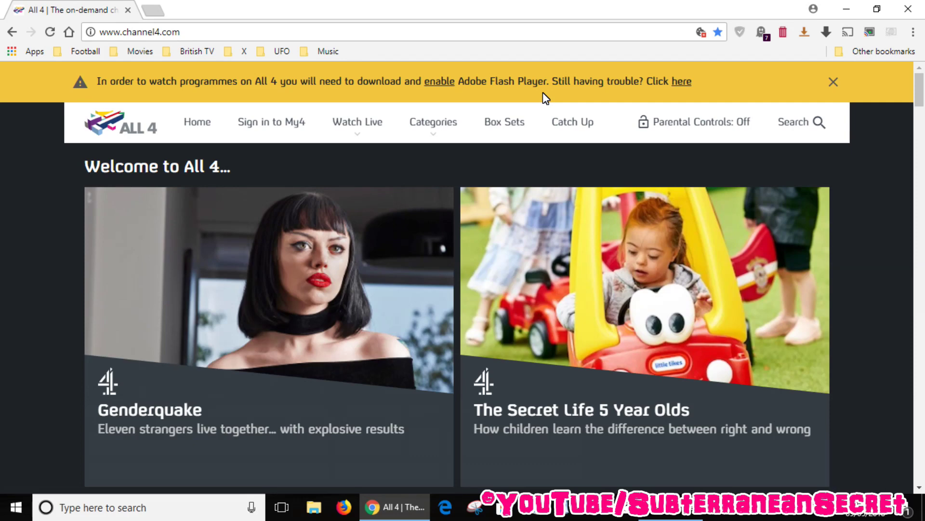
left_click(272, 122)
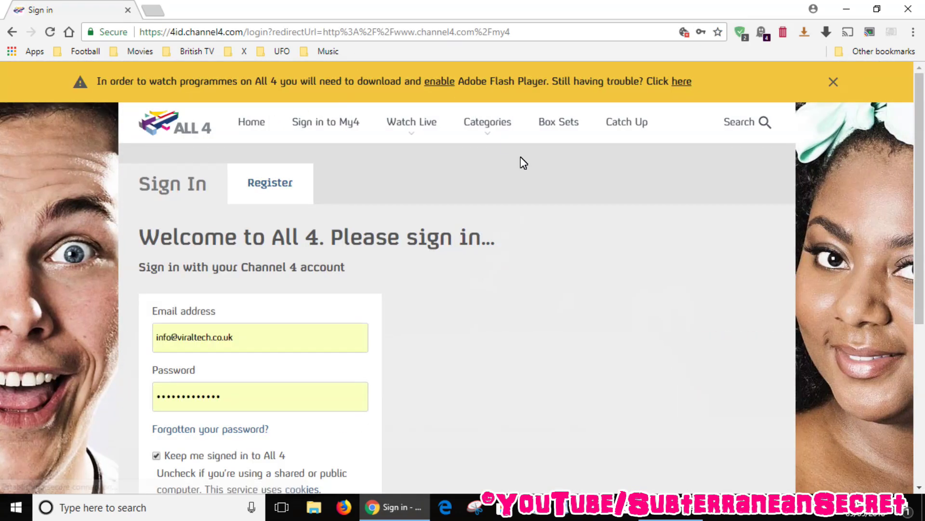
scroll(658, 196, "down", 3)
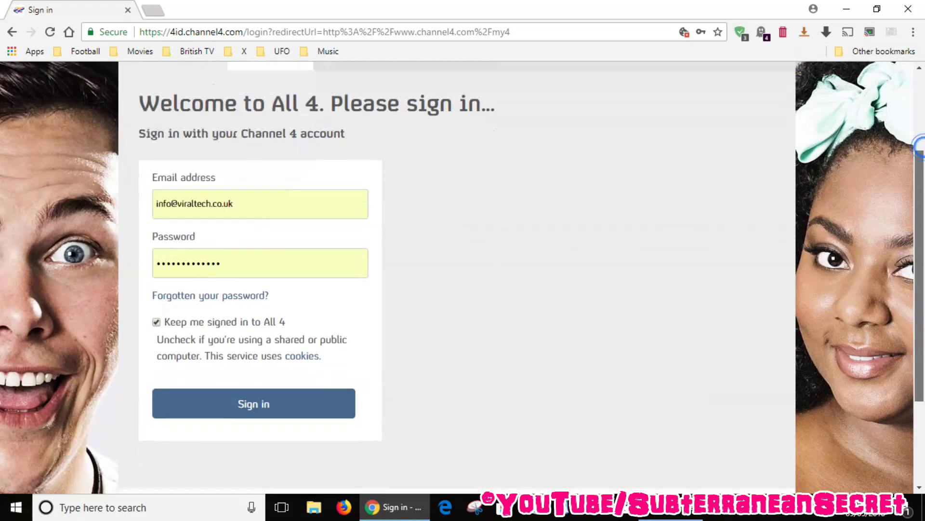
Step: Sign in to My4 with the pre-filled login details
left_click(312, 347)
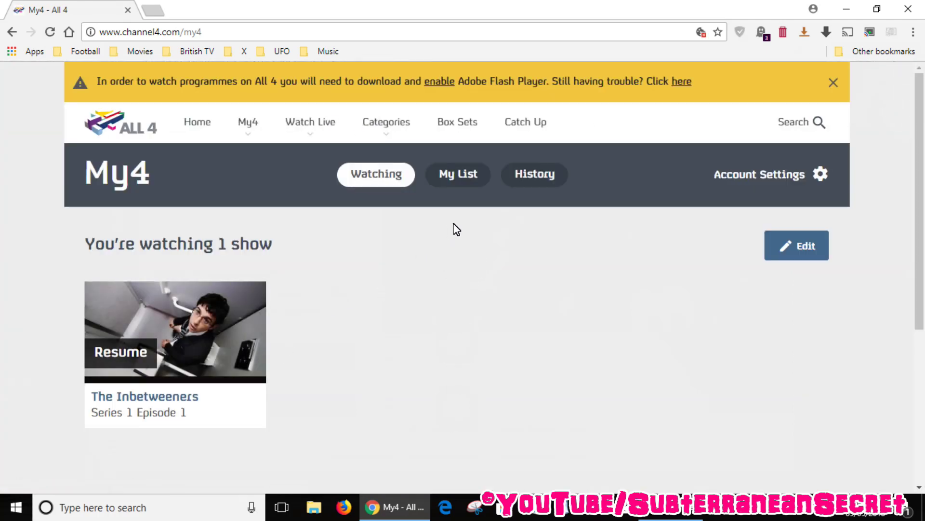
mouse_move(387, 122)
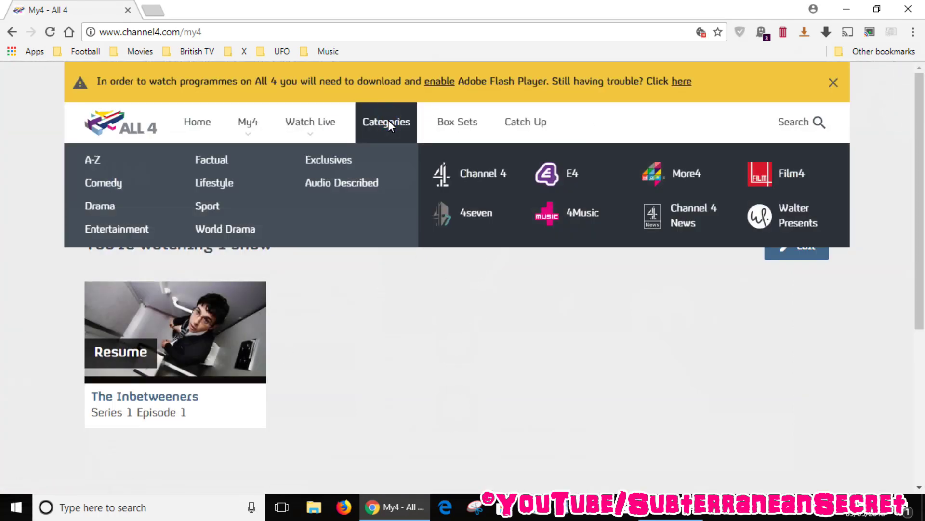
Step: Browse Factual, open The Island with Bear Grylls, and play Series 5 Episode 6
left_click(208, 157)
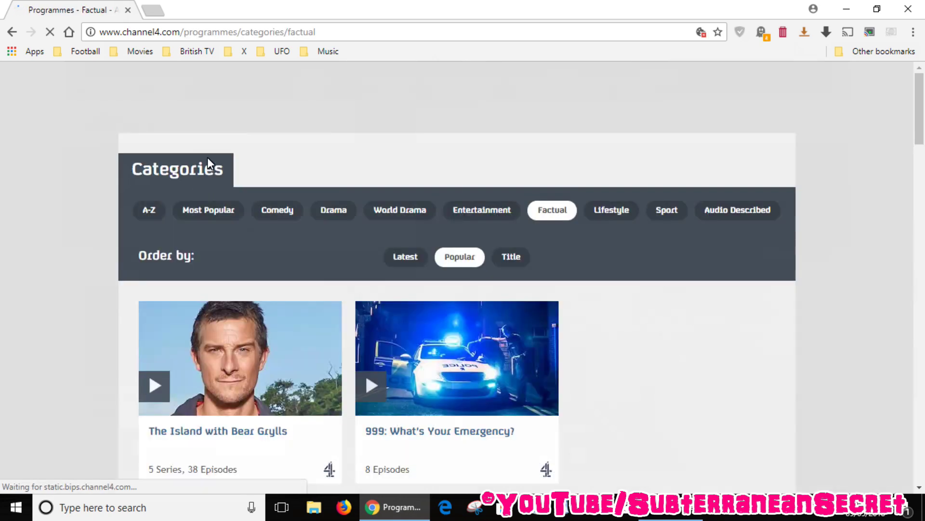
left_click_drag(919, 91, 922, 130)
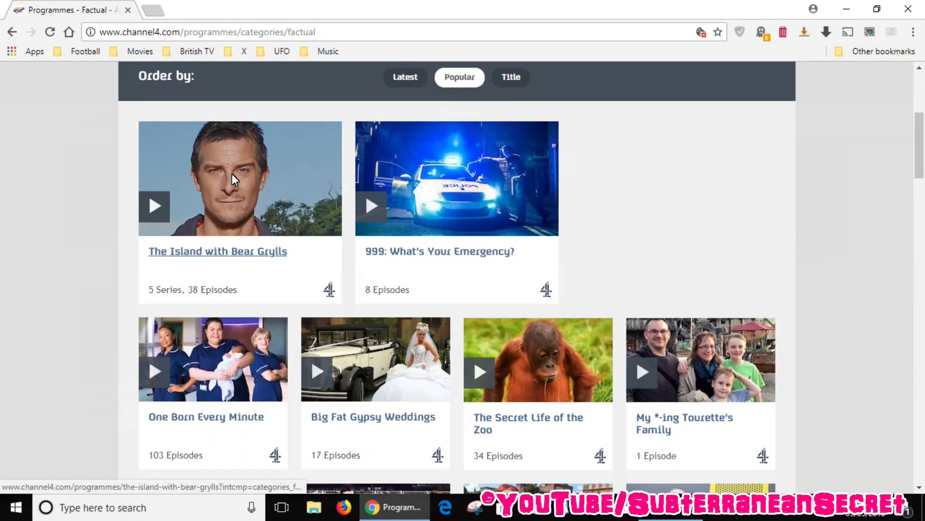
left_click(232, 173)
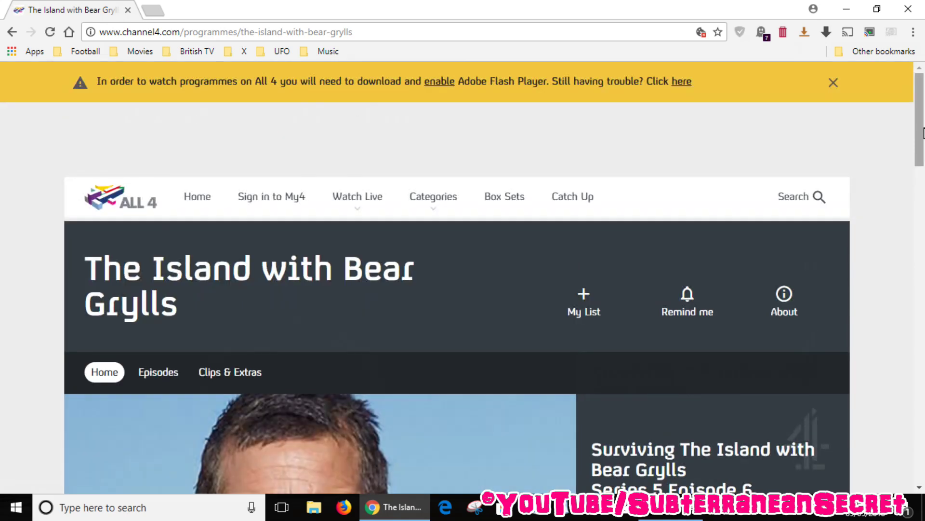
left_click_drag(919, 79, 918, 155)
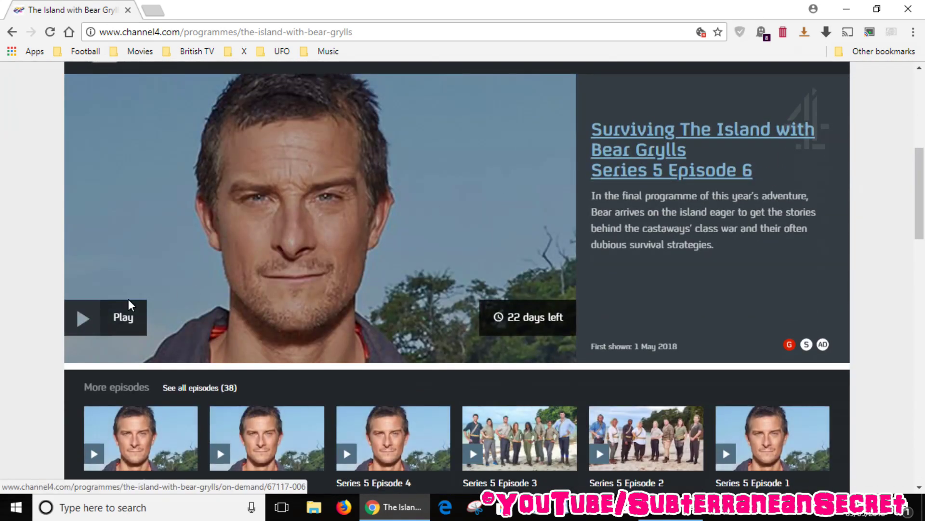
left_click(80, 319)
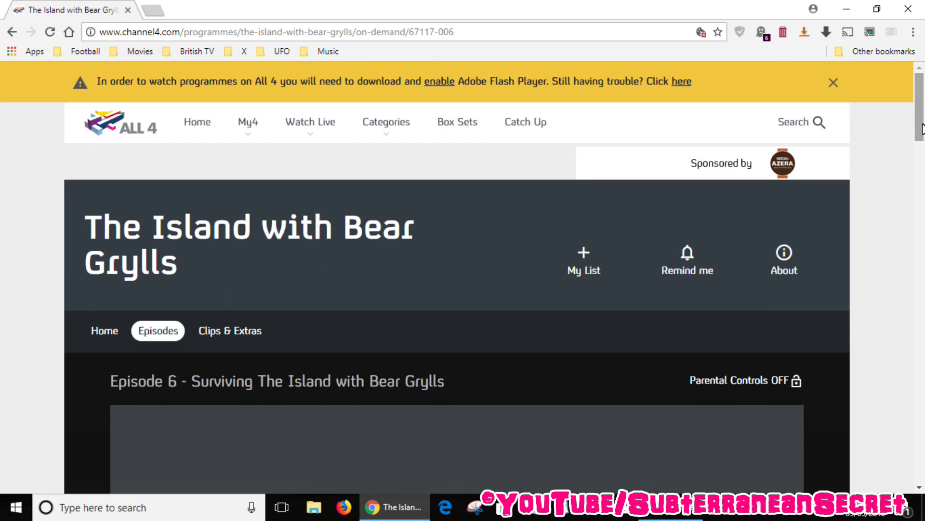
left_click_drag(921, 127, 921, 189)
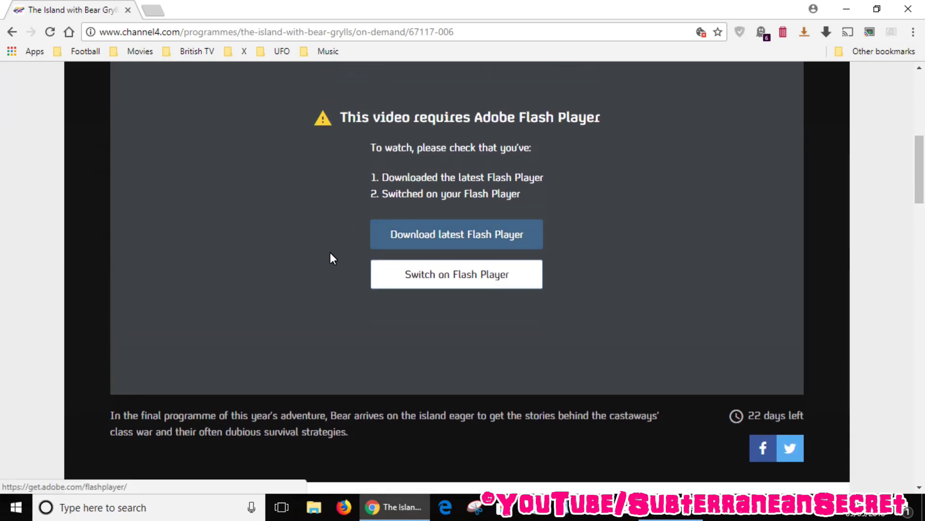
Step: Try switching on Flash Player for the episode, which Chrome blocks
left_click(429, 279)
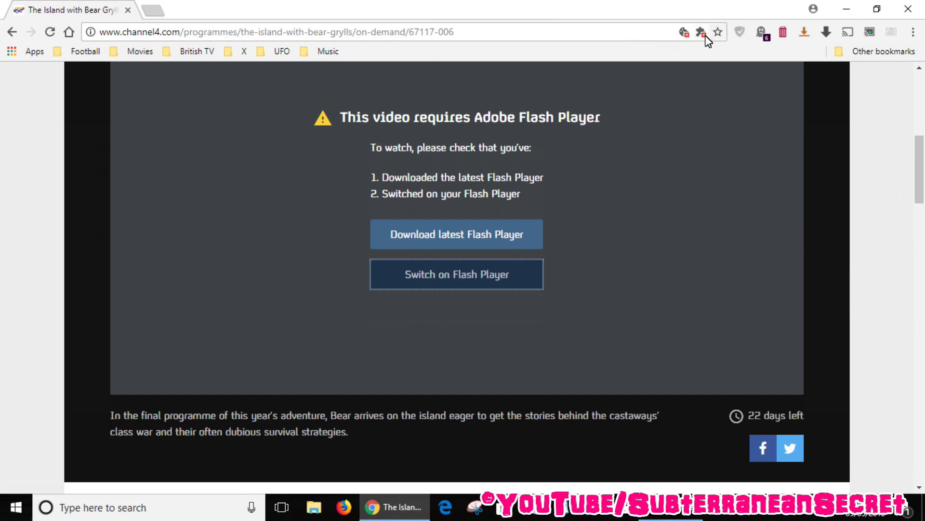
left_click(701, 33)
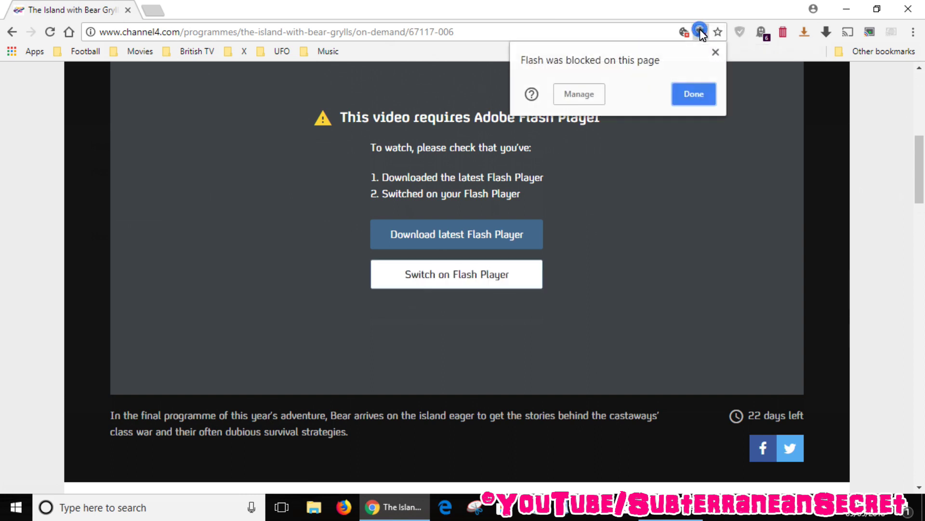
left_click(579, 94)
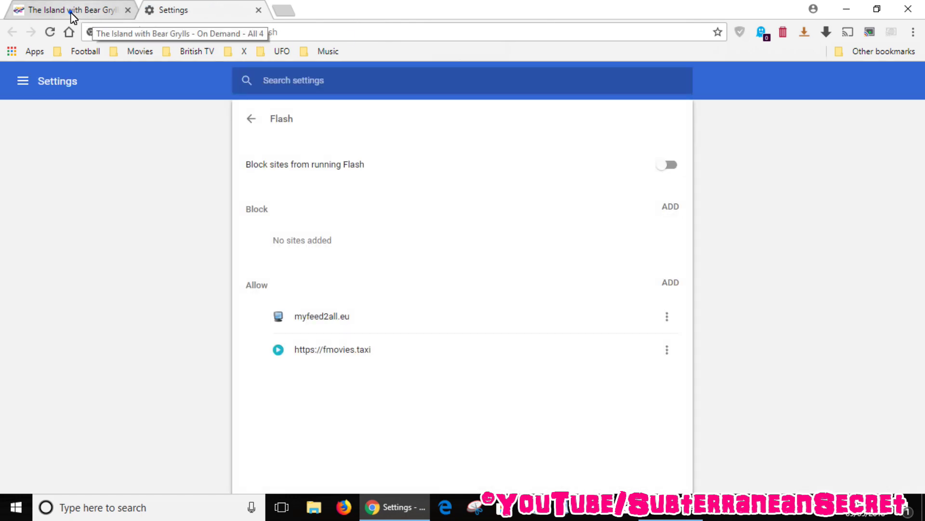
left_click(73, 10)
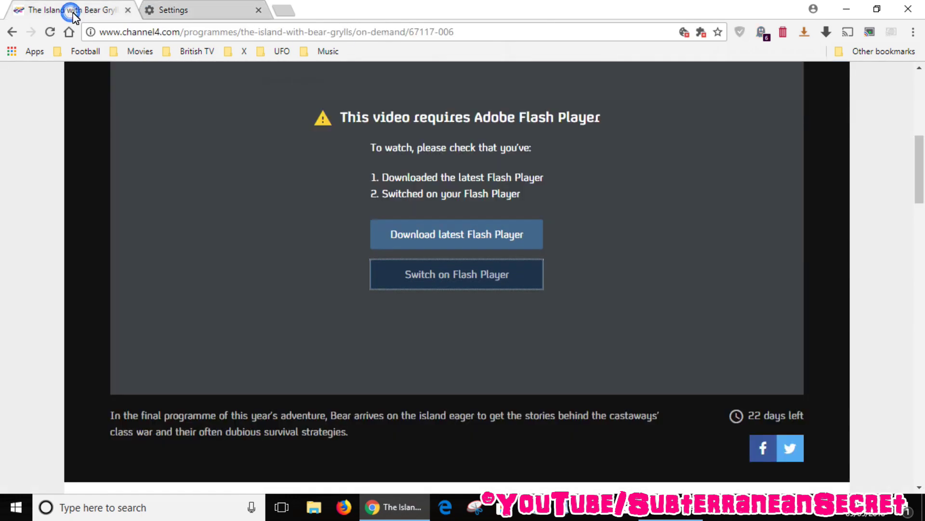
left_click_drag(182, 32, 87, 33)
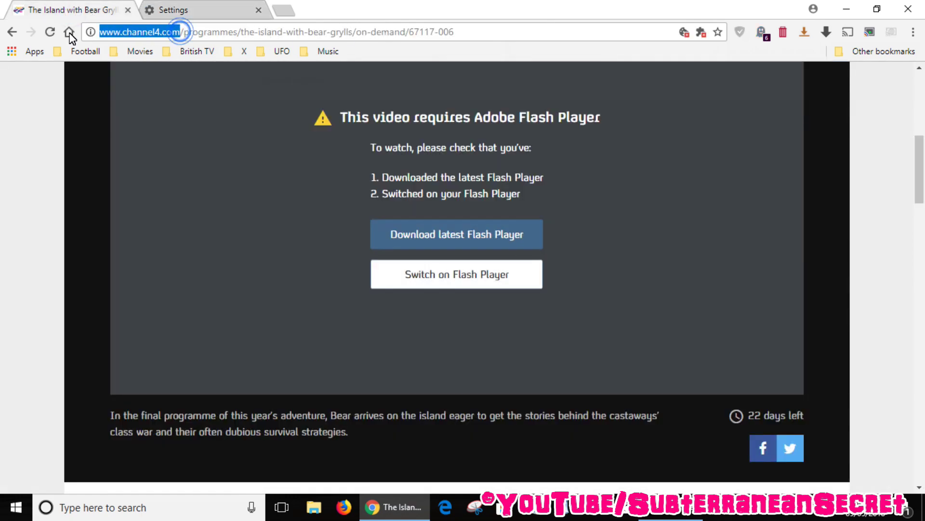
right_click(142, 32)
left_click(189, 78)
Step: Add the pasted channel4.com address to the Flash allow list and close the settings tab
left_click(188, 10)
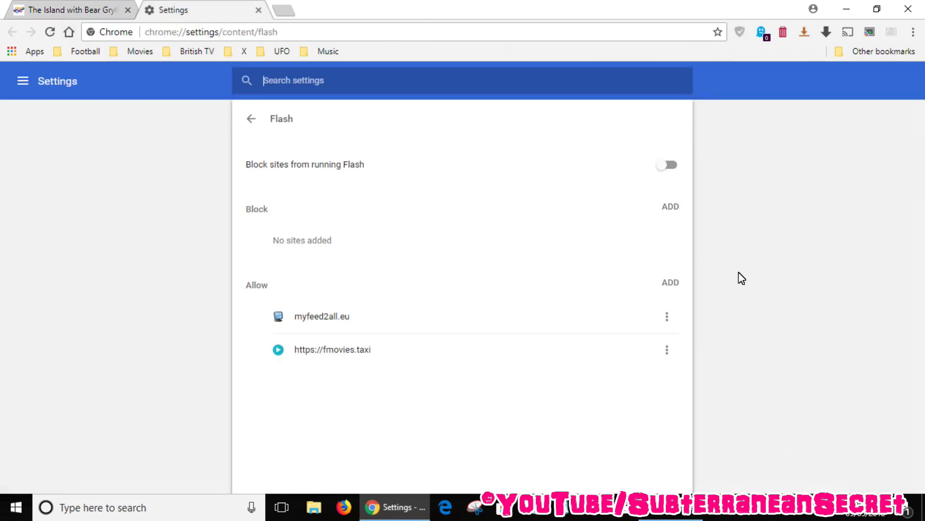
left_click(671, 282)
right_click(450, 268)
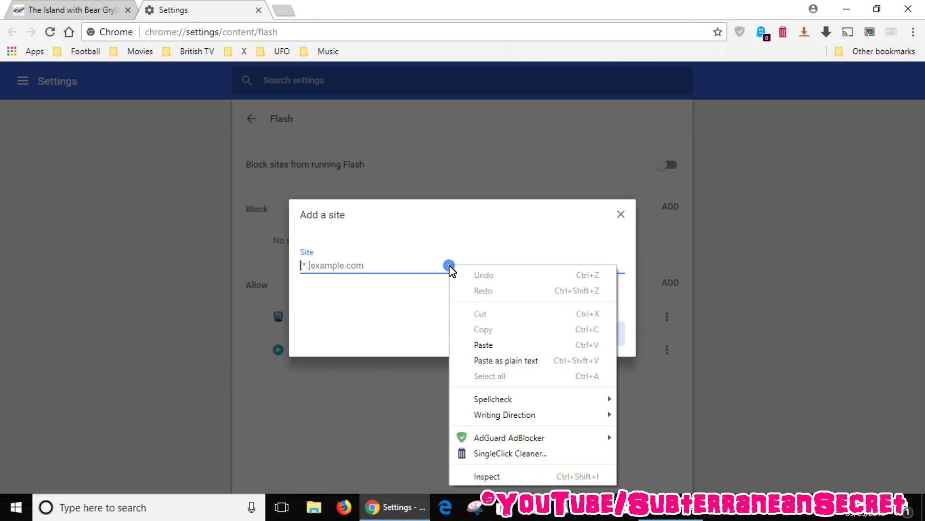
left_click(483, 344)
left_click(602, 334)
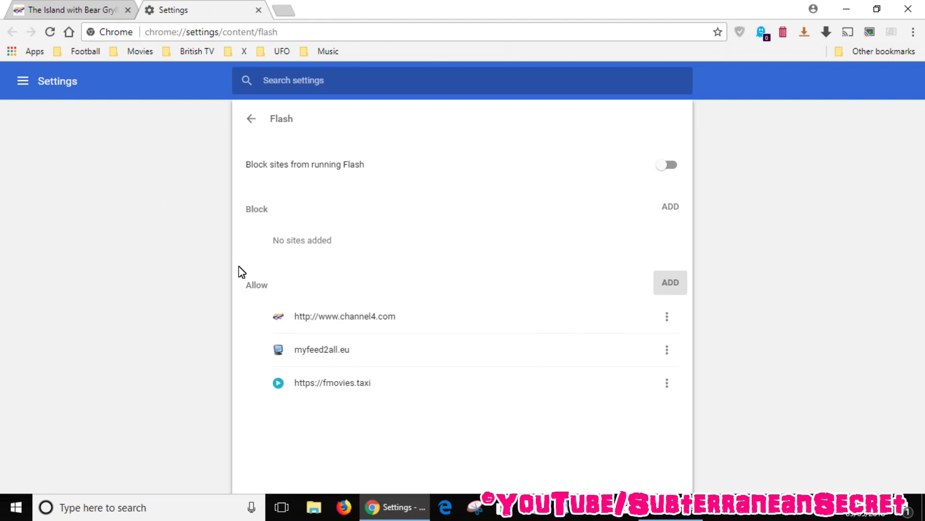
left_click(258, 10)
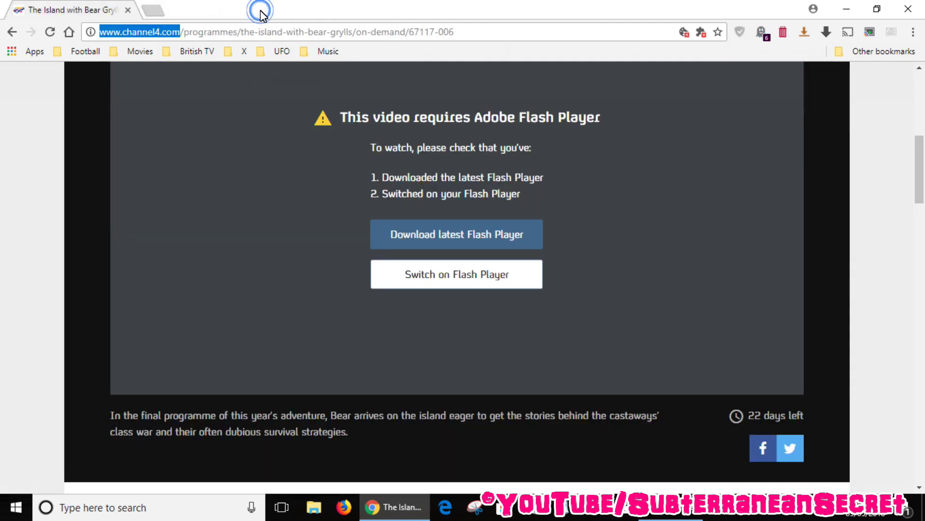
Step: Reload the episode with Flash allowed, accept the age guidance, and pause the pre-roll ad
left_click(50, 32)
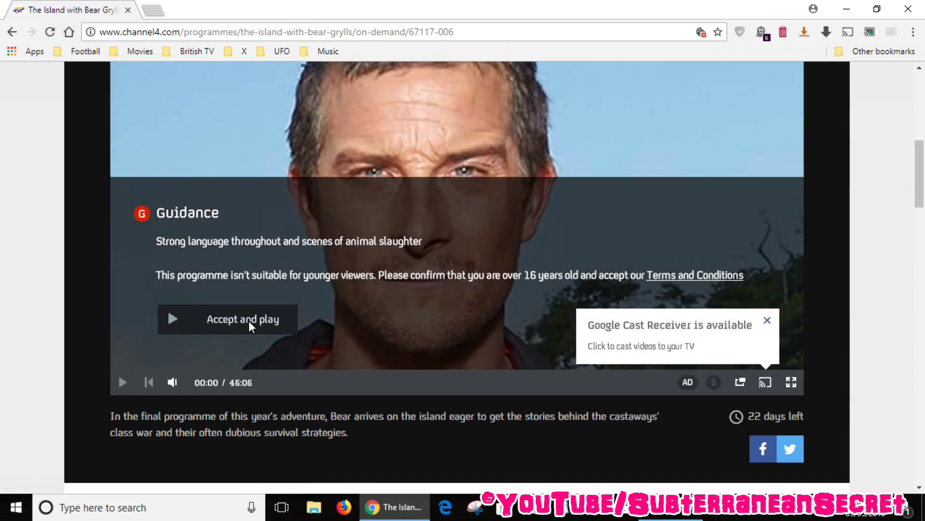
left_click(240, 320)
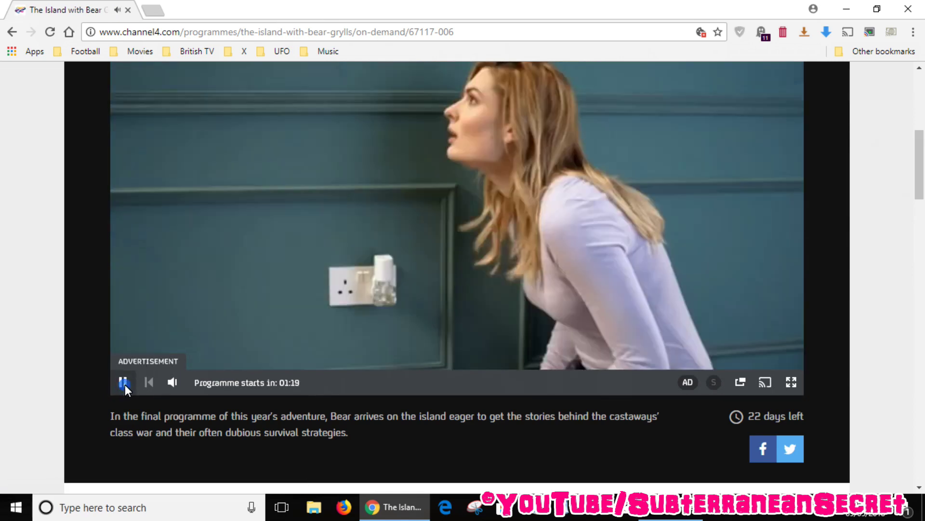
left_click(126, 384)
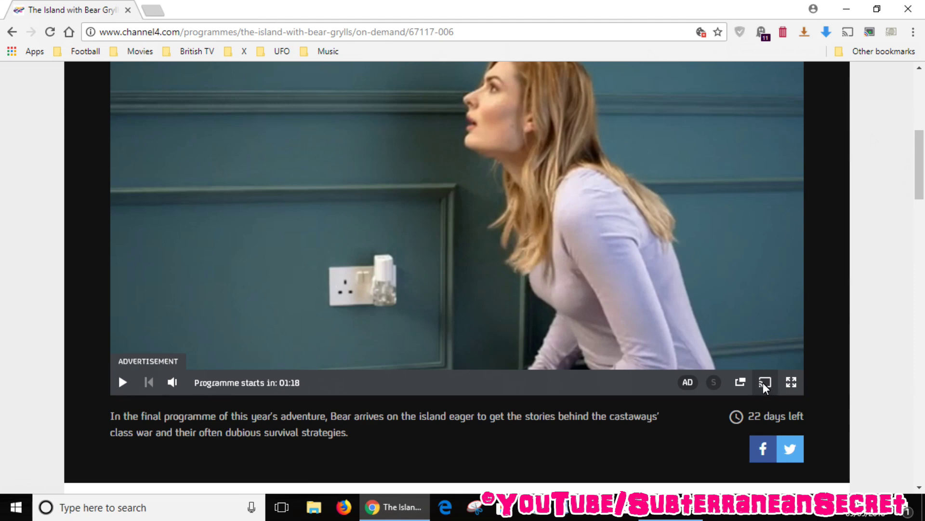
Step: Cast the episode from the player's Cast menu to the 'Bedroom' device
left_click(766, 383)
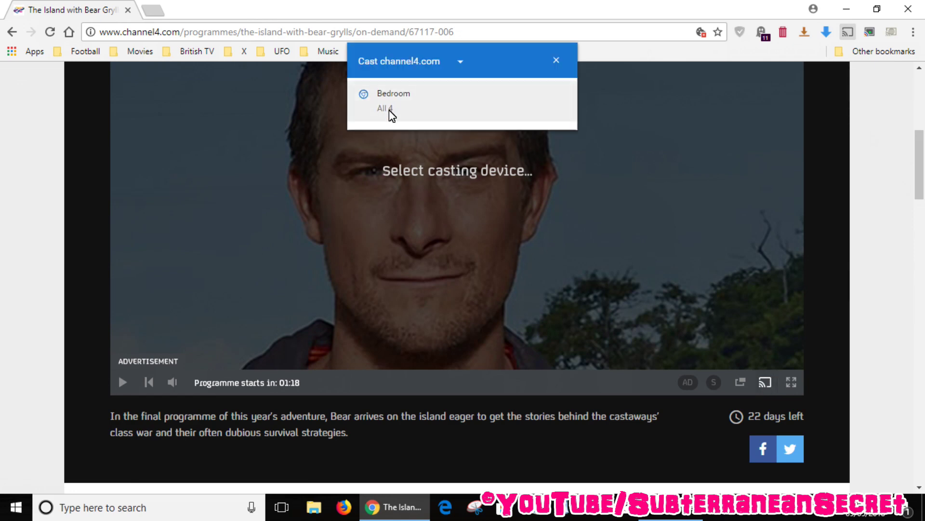
left_click(390, 96)
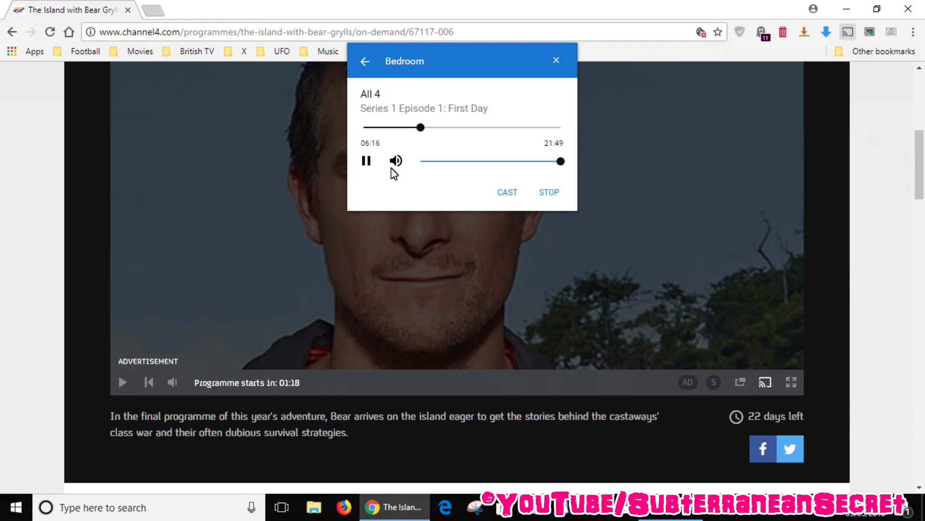
left_click(507, 192)
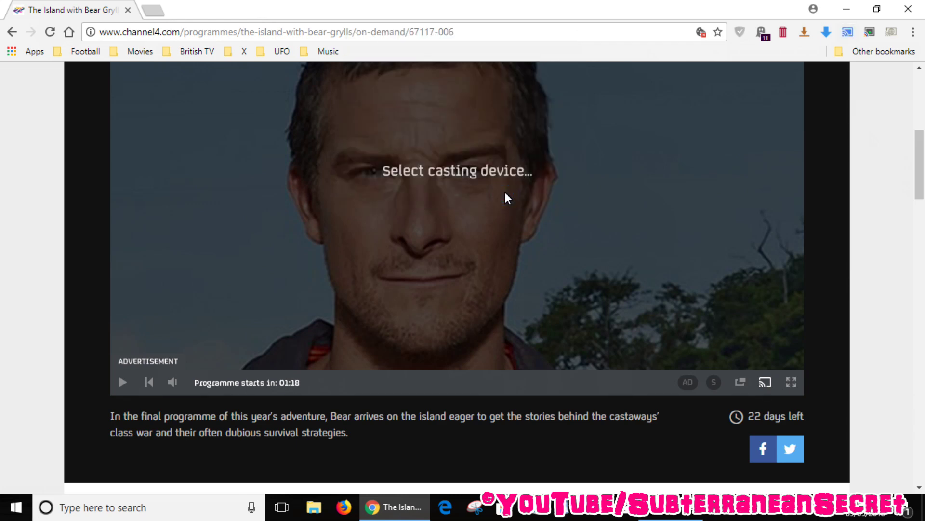